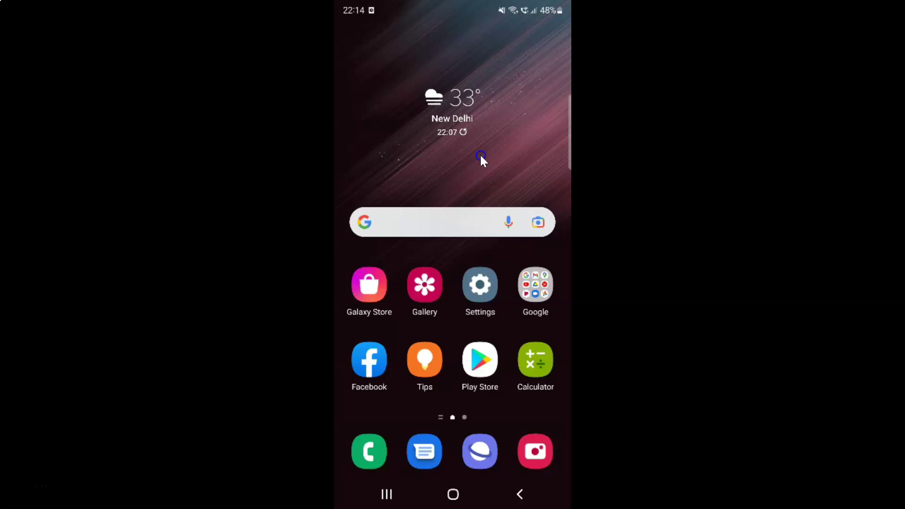
Launch Samsung Internet and open Settings from its ☰ main menu.
left_click(480, 452)
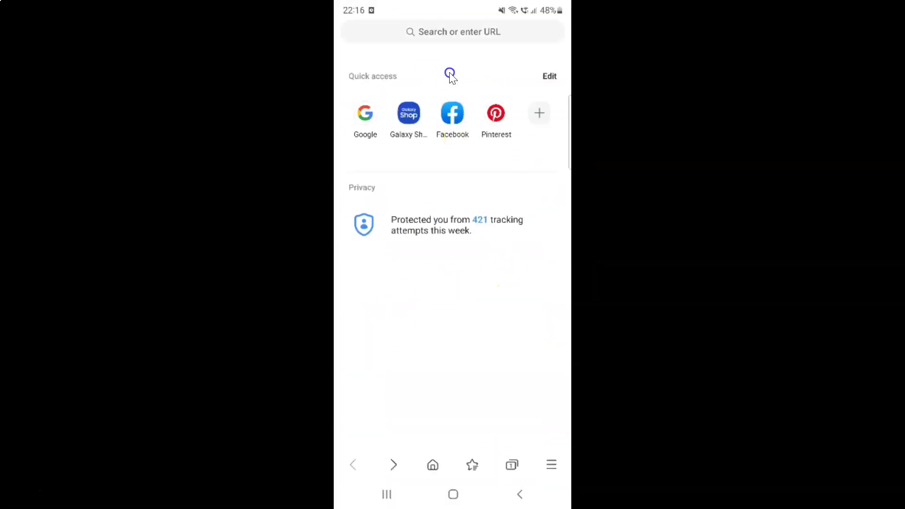
left_click(486, 34)
left_click(551, 465)
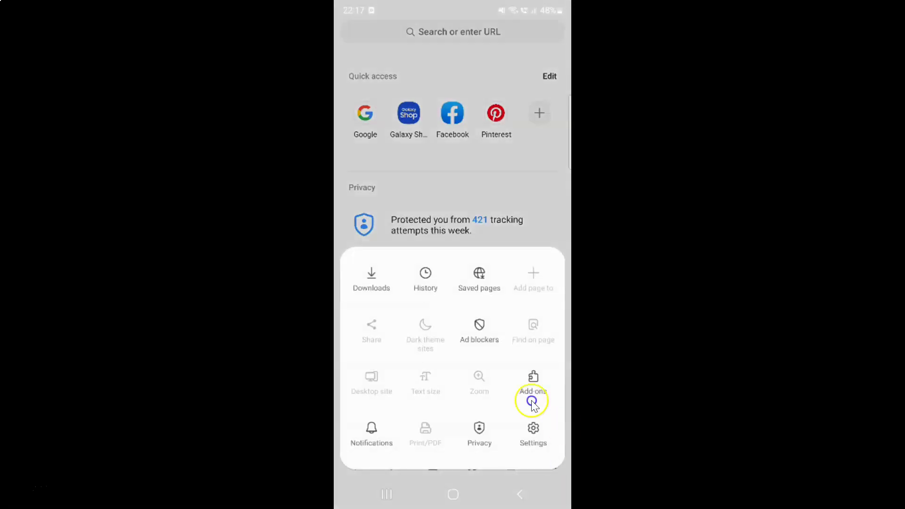
left_click(532, 430)
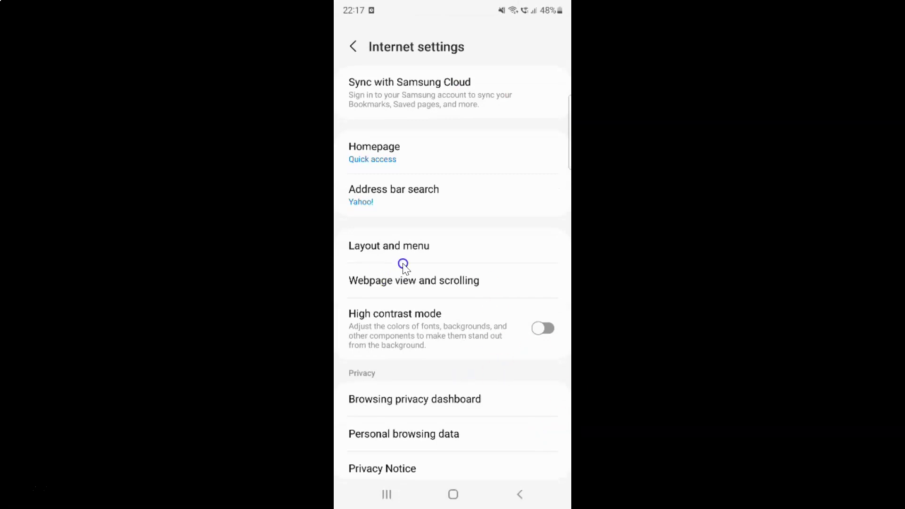
In Layout and menu, choose Bottom for the address bar position, removing the tab and bookmark bar options.
left_click(428, 249)
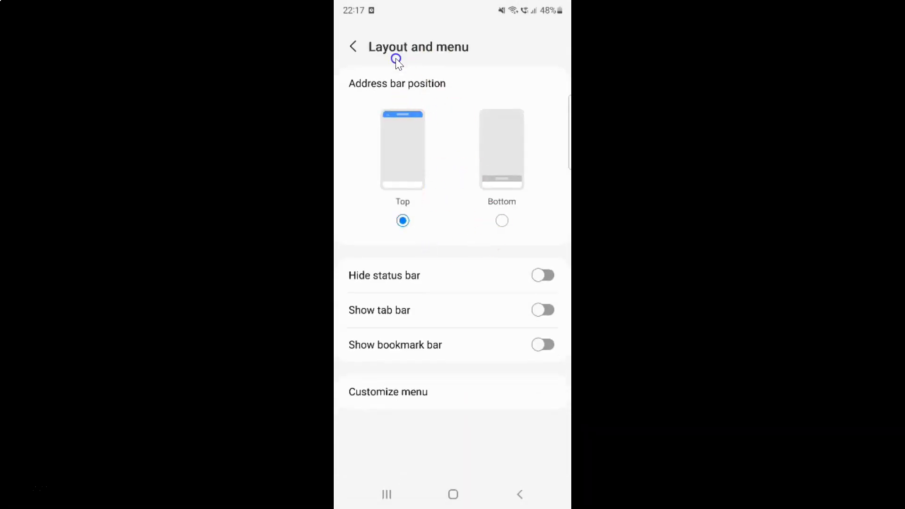
left_click(512, 185)
left_click(399, 86)
left_click(436, 115)
left_click(501, 204)
left_click(445, 146)
left_click(384, 207)
left_click(472, 191)
left_click(492, 160)
left_click(499, 220)
left_click(500, 220)
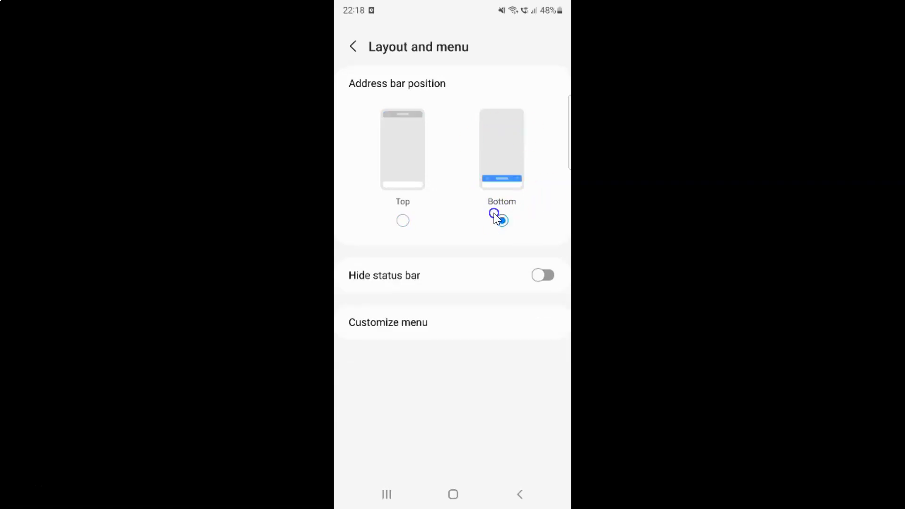
Leave Layout and menu with the address bar still at Bottom.
left_click(536, 155)
left_click(440, 186)
left_click(519, 195)
left_click(502, 220)
Exit settings to the start page, which now has the address bar at the bottom.
left_click(358, 47)
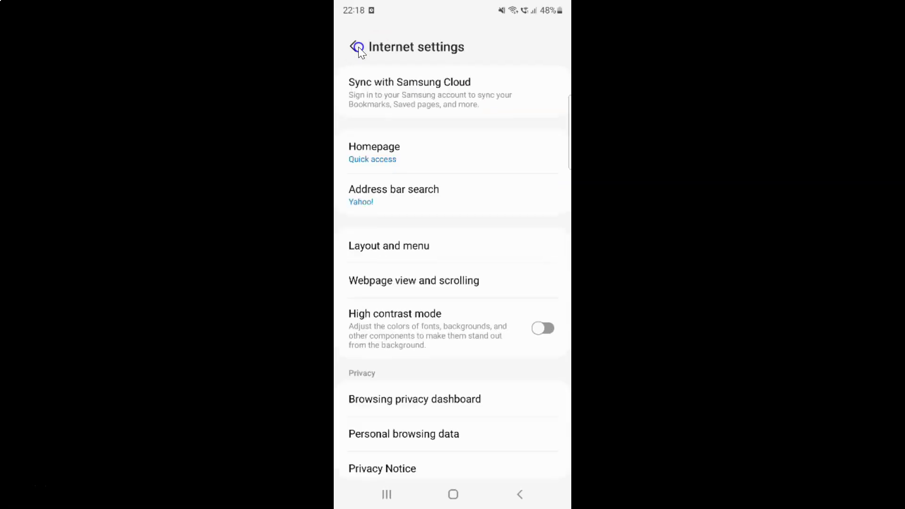